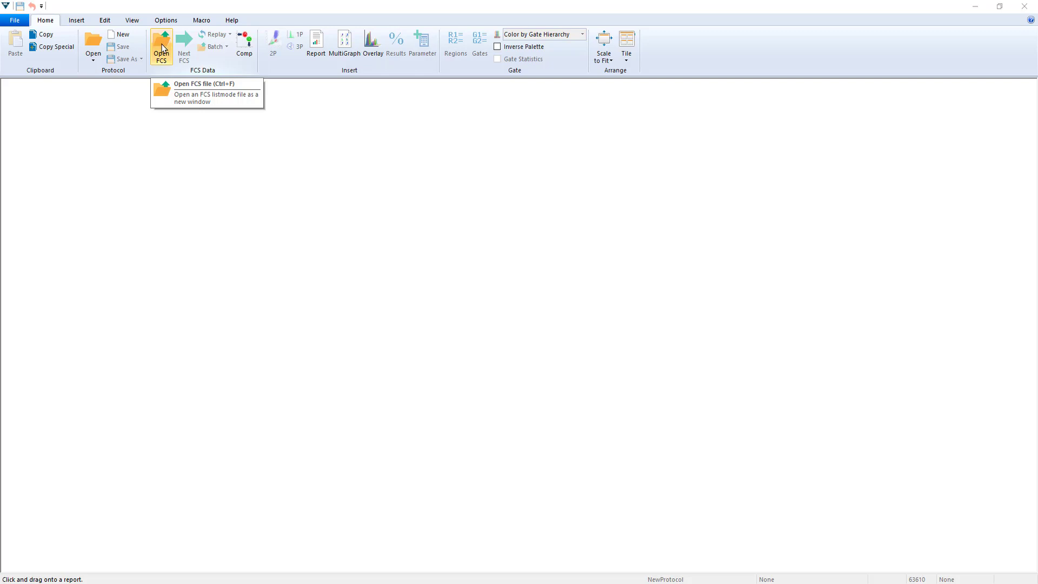
# - Open the four single-colour FCS files SP2+CFP.fcs, SP2+DsRed.fcs, SP2+GFP.fcs and SP2+YFP.fcs from the Samples folder together
pyautogui.click(162, 49)
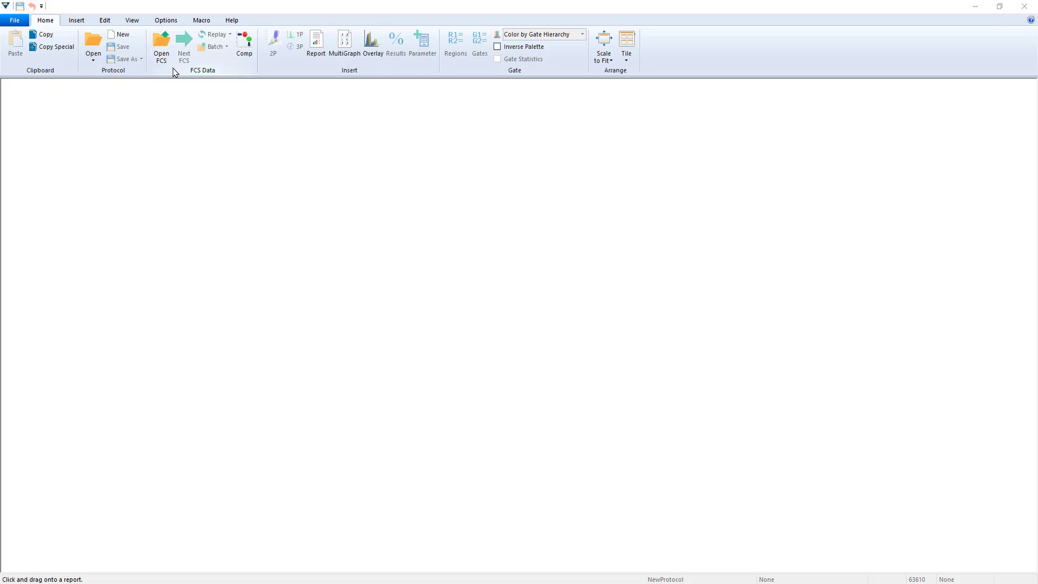
pyautogui.scroll(-10, 615, 289)
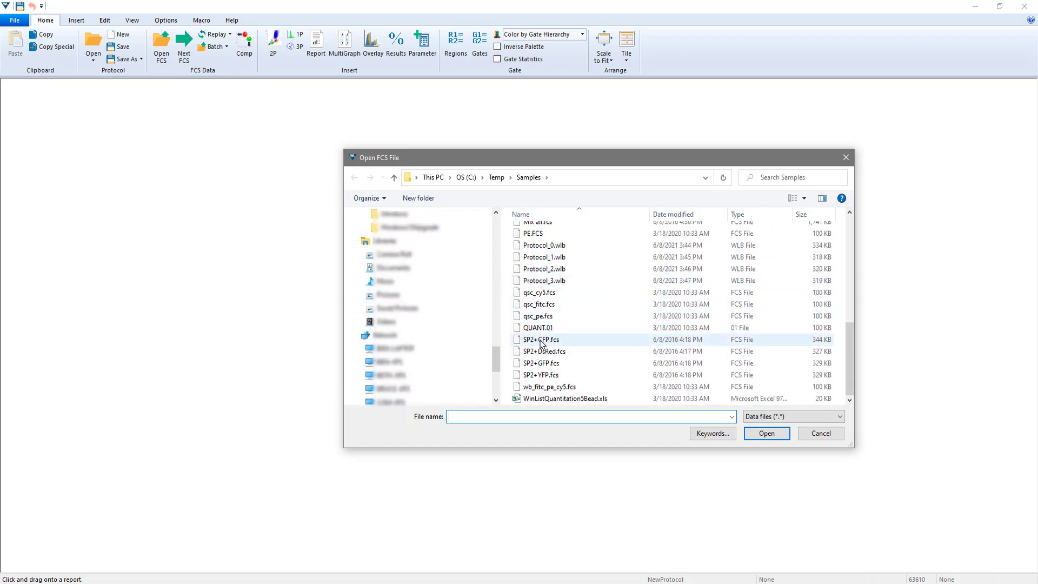
pyautogui.click(543, 341)
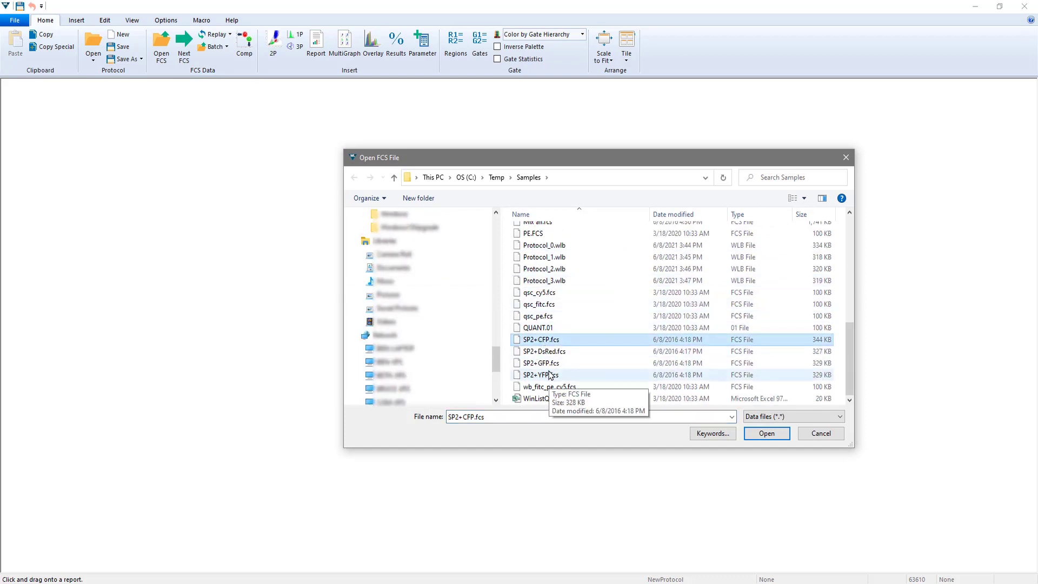
pyautogui.hotkey('shift', 'Down')
pyautogui.hotkey('shift', 'Down')
pyautogui.hotkey('shift', 'Down')
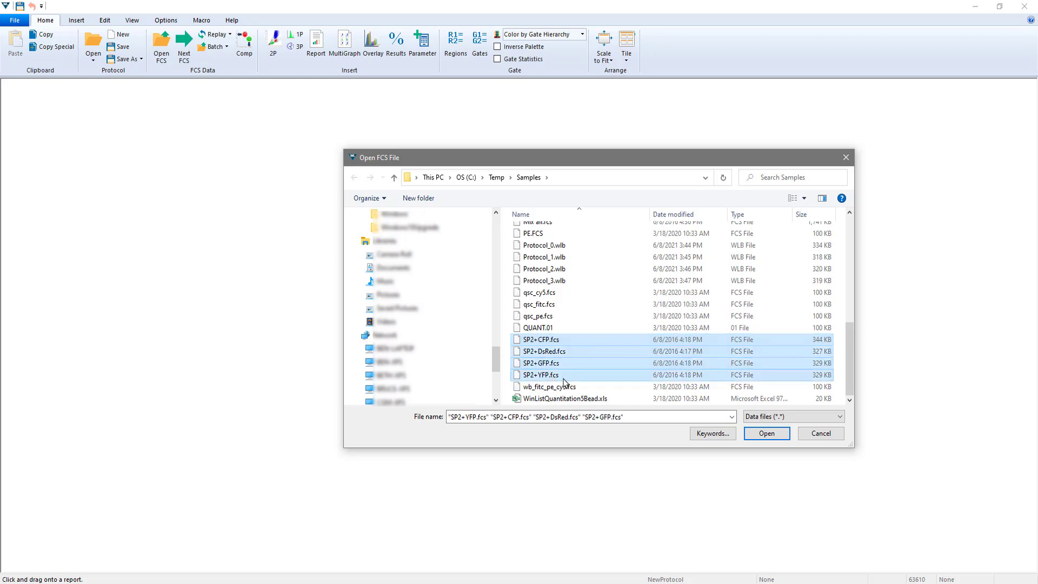
pyautogui.click(774, 436)
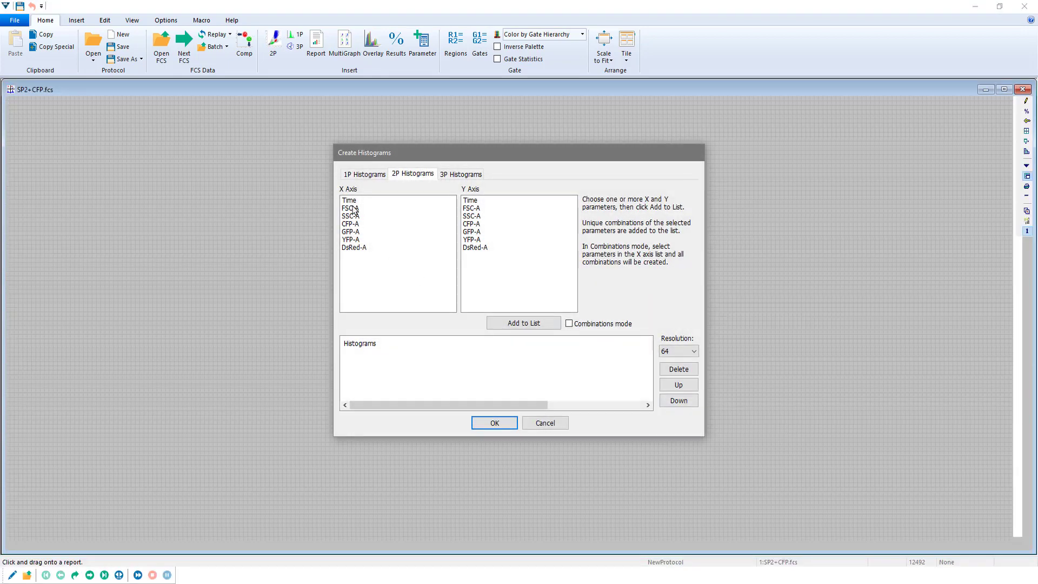
# - Create 2P histograms of FSC-A vs SSC-A and all combinations of CFP-A, GFP-A, YFP-A and DsRed-A, and enlarge the plots to fill the page
pyautogui.click(351, 209)
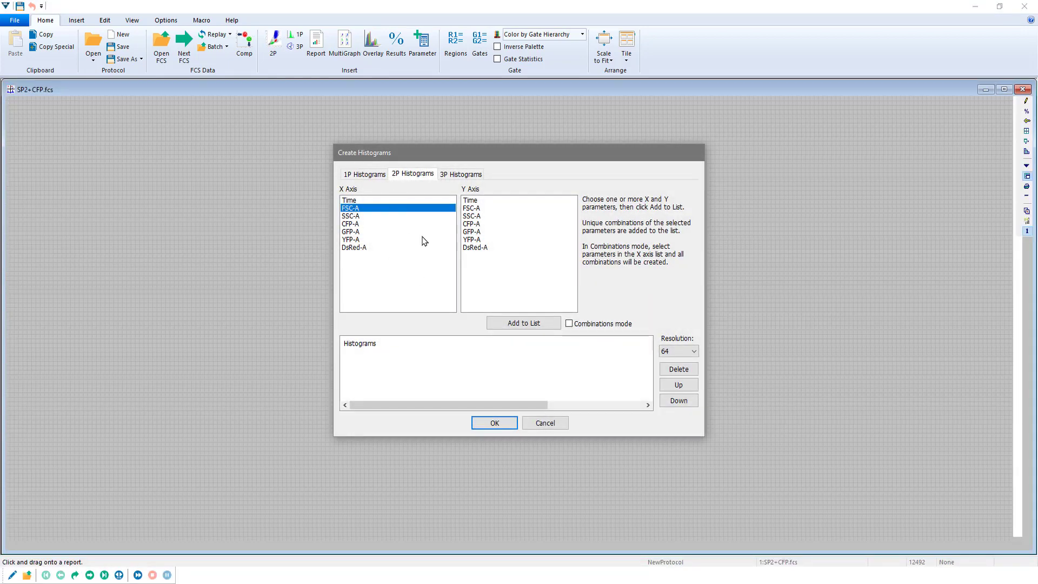
pyautogui.click(471, 216)
pyautogui.click(523, 323)
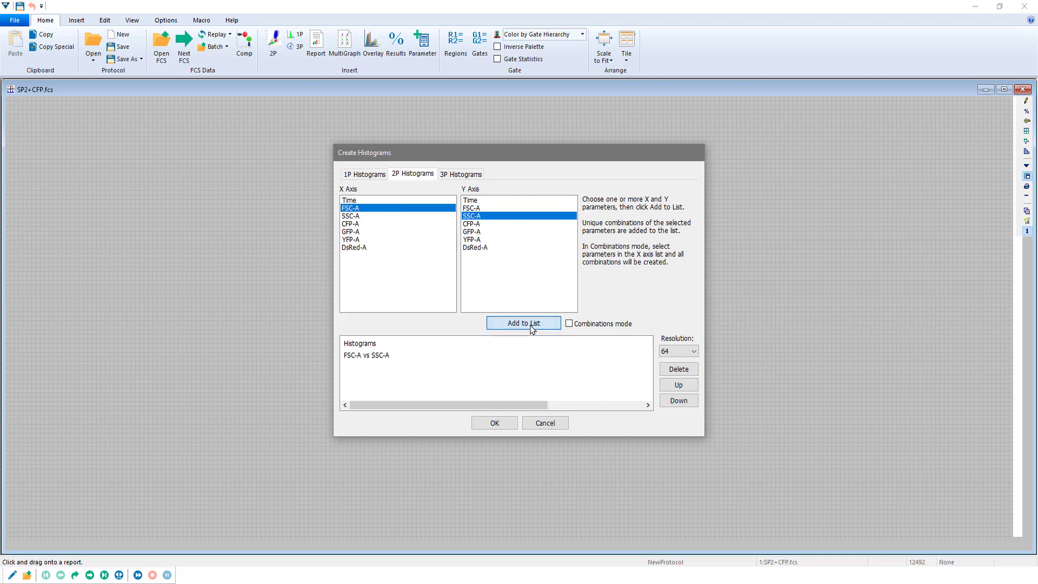
pyautogui.moveTo(356, 226); pyautogui.dragTo(358, 250)
pyautogui.click(579, 324)
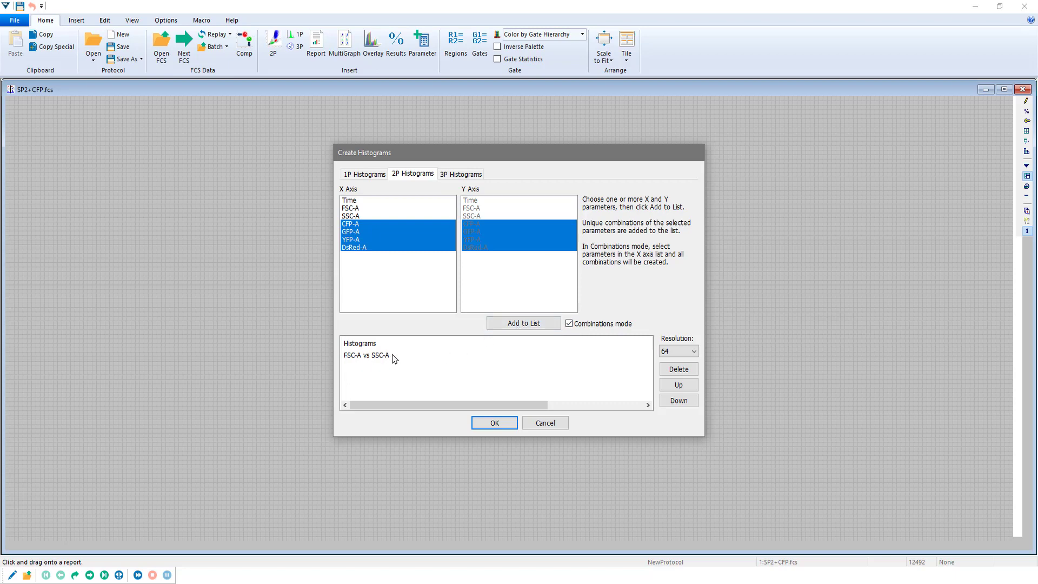
pyautogui.click(526, 325)
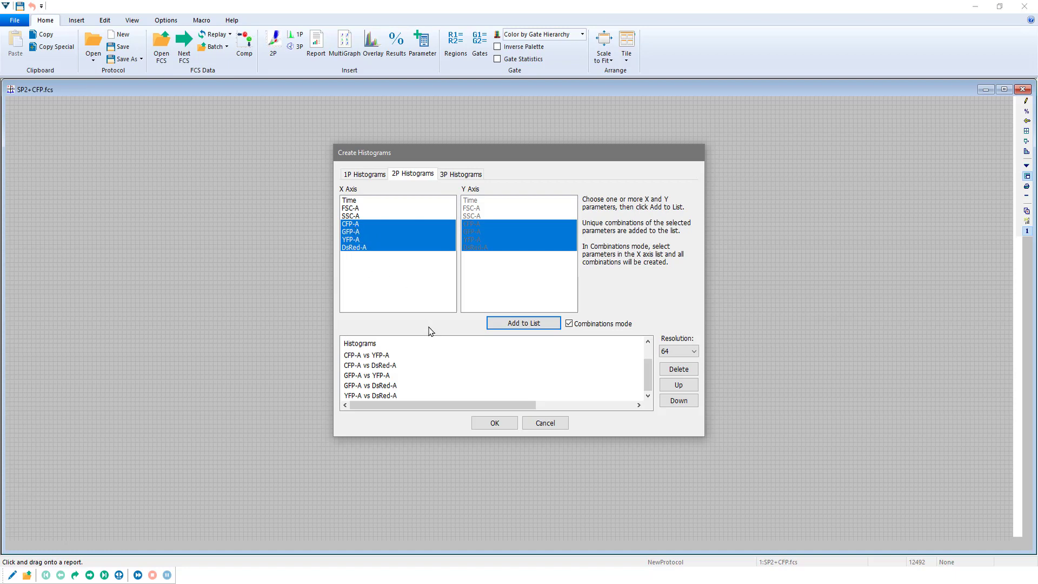
pyautogui.click(502, 425)
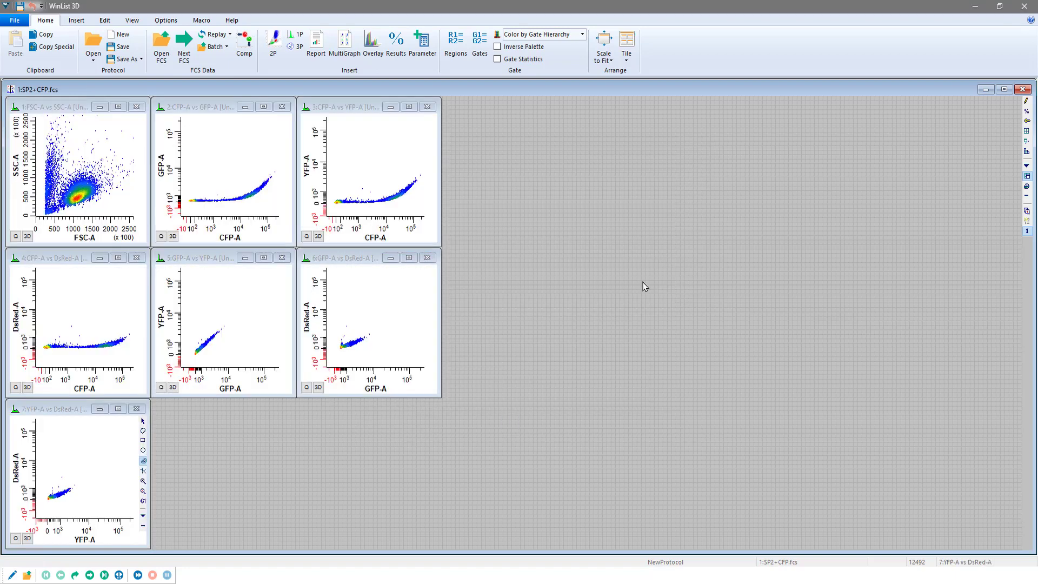
pyautogui.click(1027, 131)
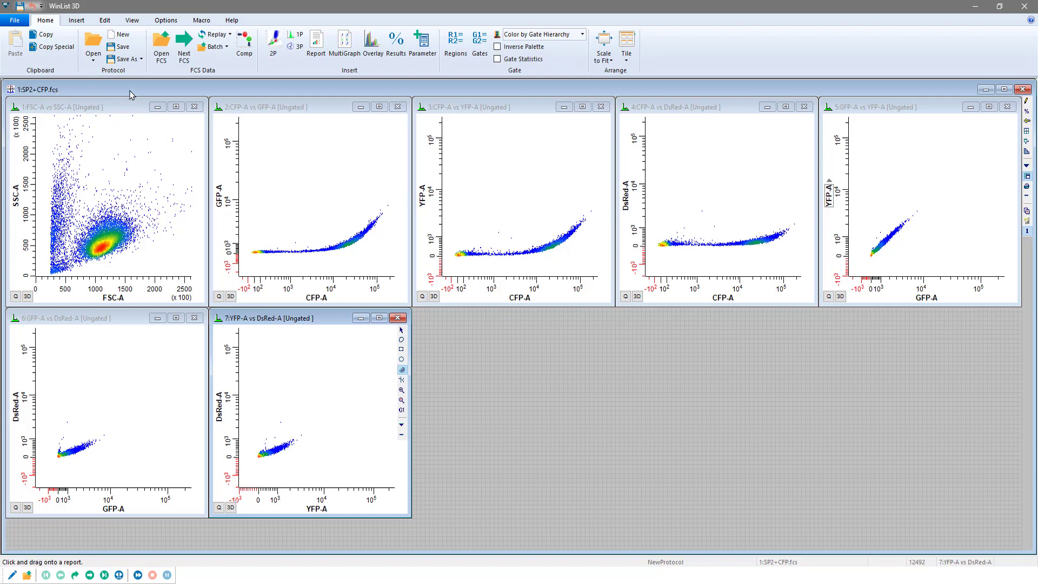
# - Draw an elliptical region around the dense main cell cluster in the FSC-A vs SSC-A plot
pyautogui.click(125, 121)
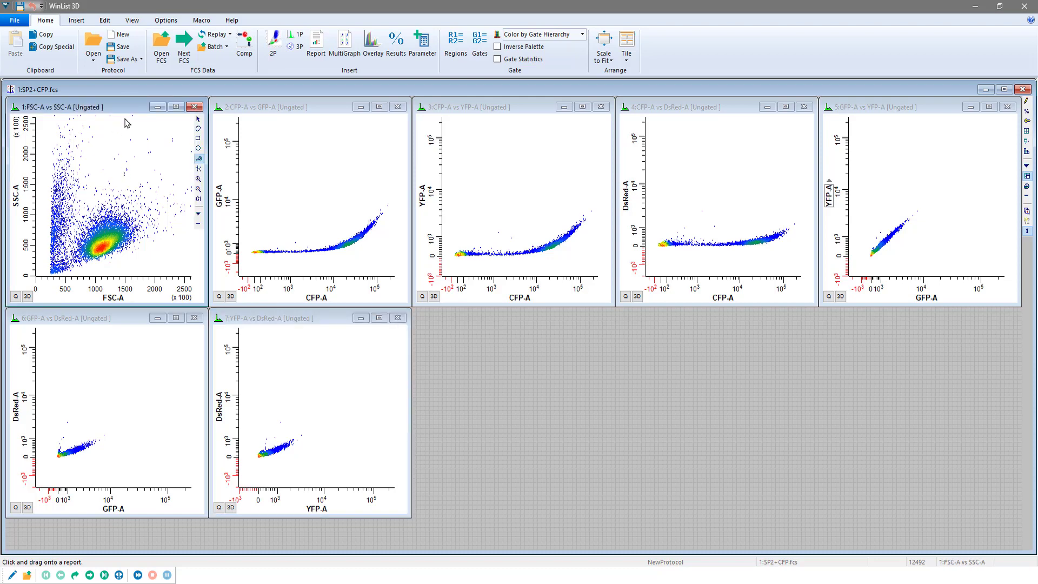
pyautogui.click(199, 160)
pyautogui.moveTo(74, 215); pyautogui.dragTo(141, 265)
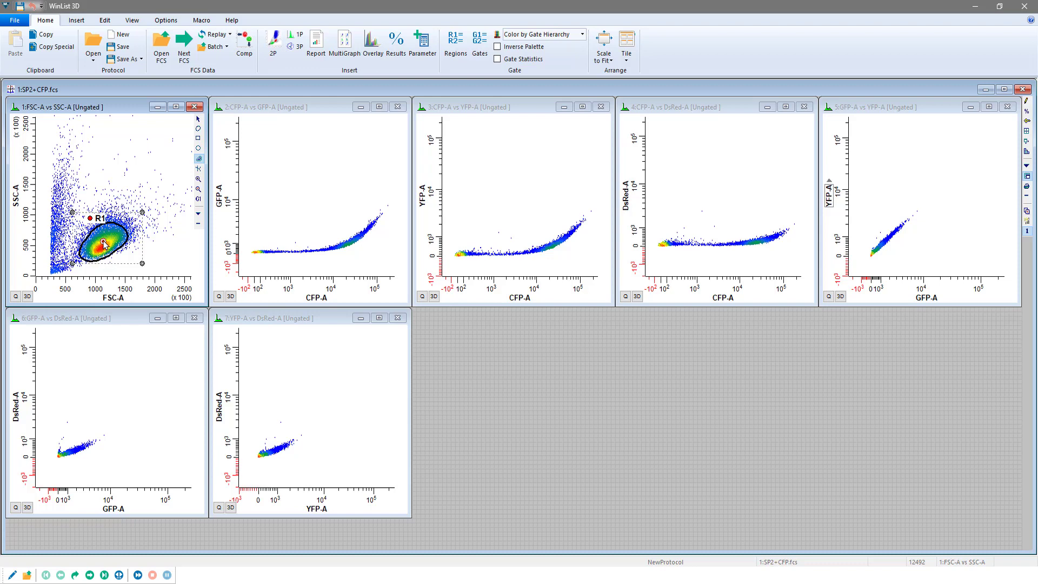
# - Apply region R1 as a cascade gate to all six fluorescence plots
pyautogui.moveTo(104, 244); pyautogui.dragTo(316, 103)
pyautogui.click(318, 108)
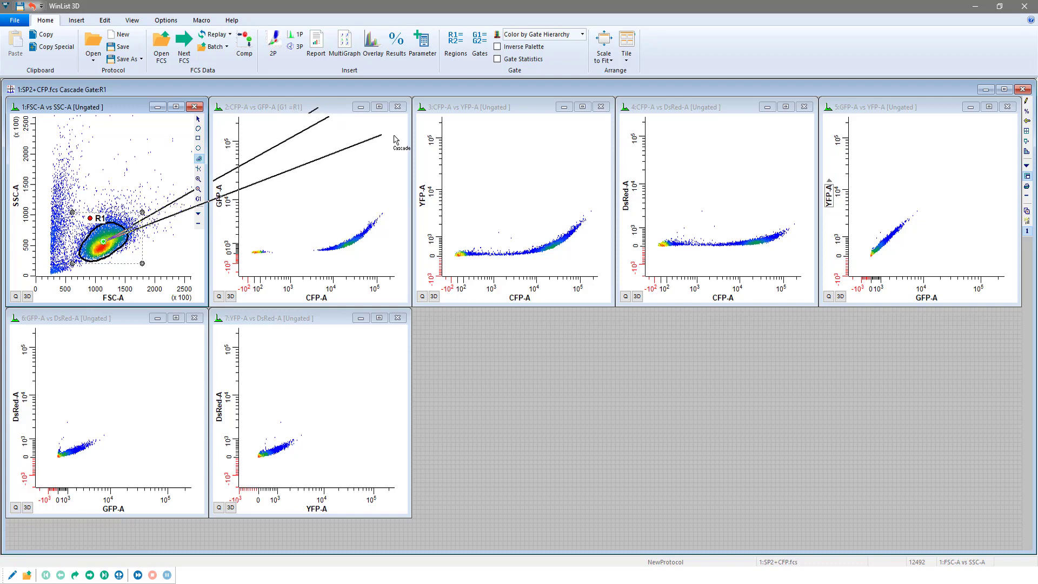
pyautogui.click(527, 109)
pyautogui.click(698, 111)
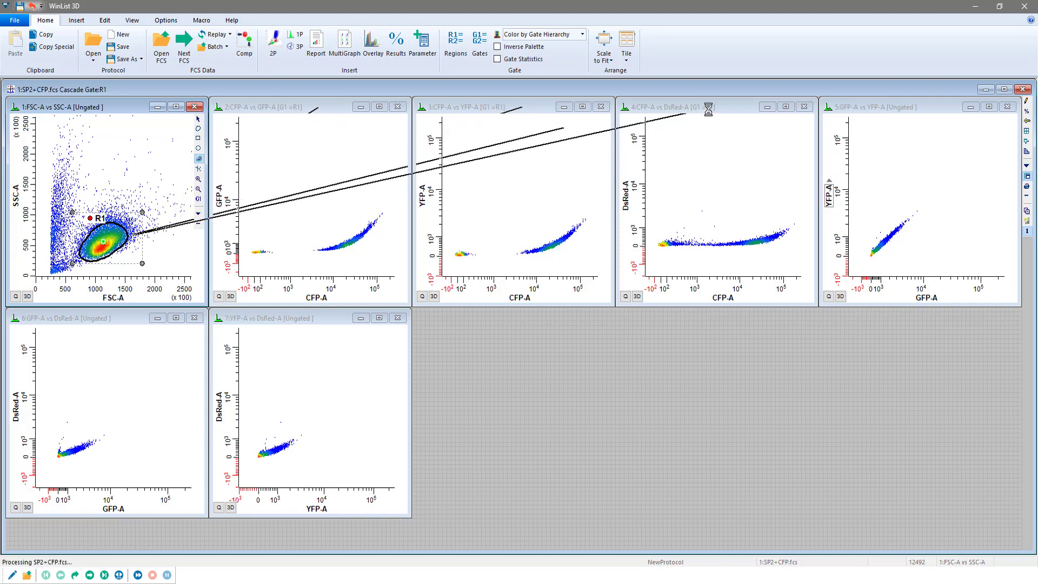
pyautogui.click(913, 113)
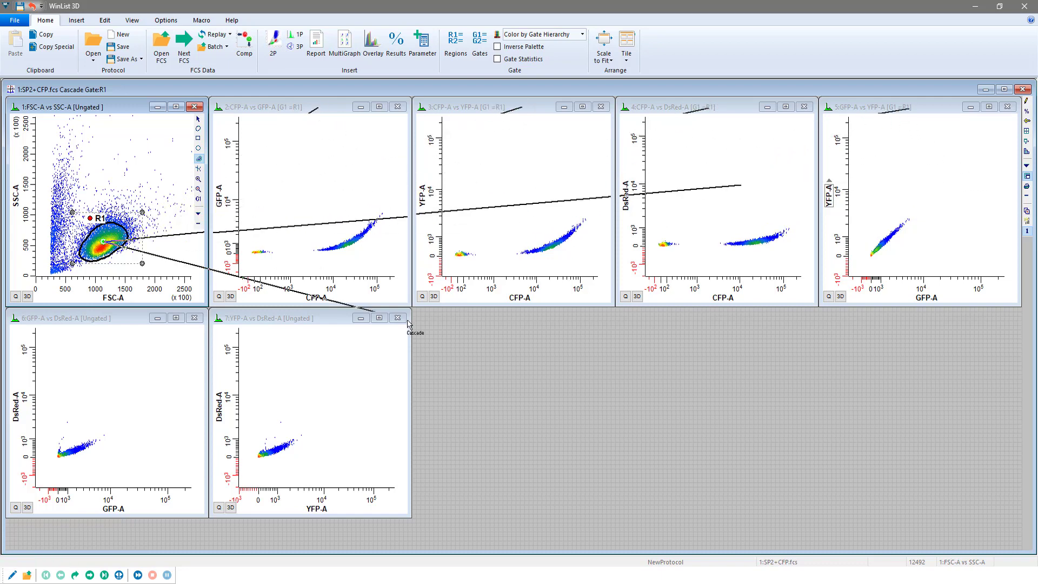
pyautogui.click(114, 316)
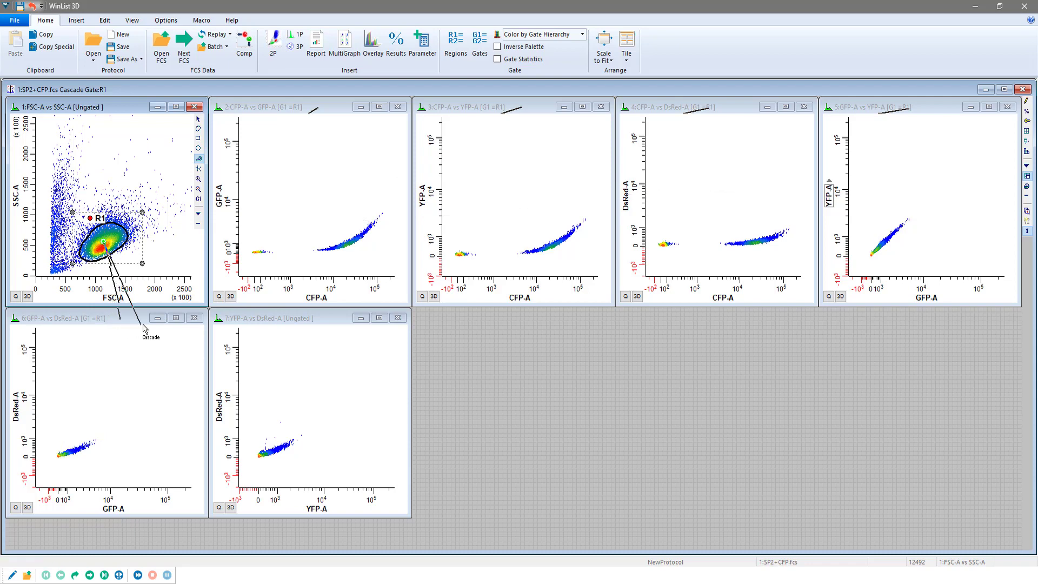
pyautogui.click(314, 324)
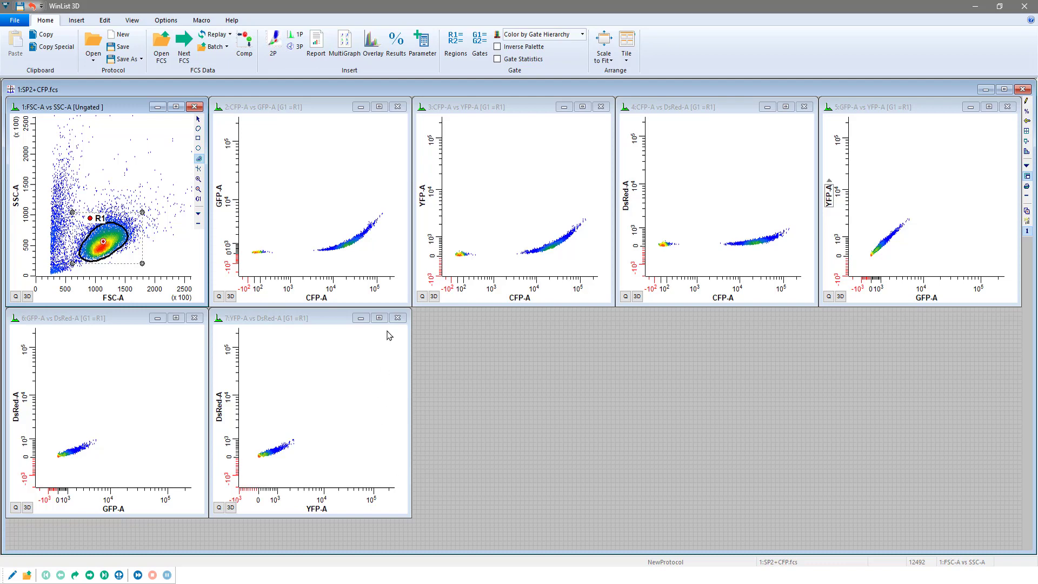
# - Turn on compensation for CFP-A, GFP-A, YFP-A and DsRed-A in the Compensation Normalization Toolbox
pyautogui.click(244, 49)
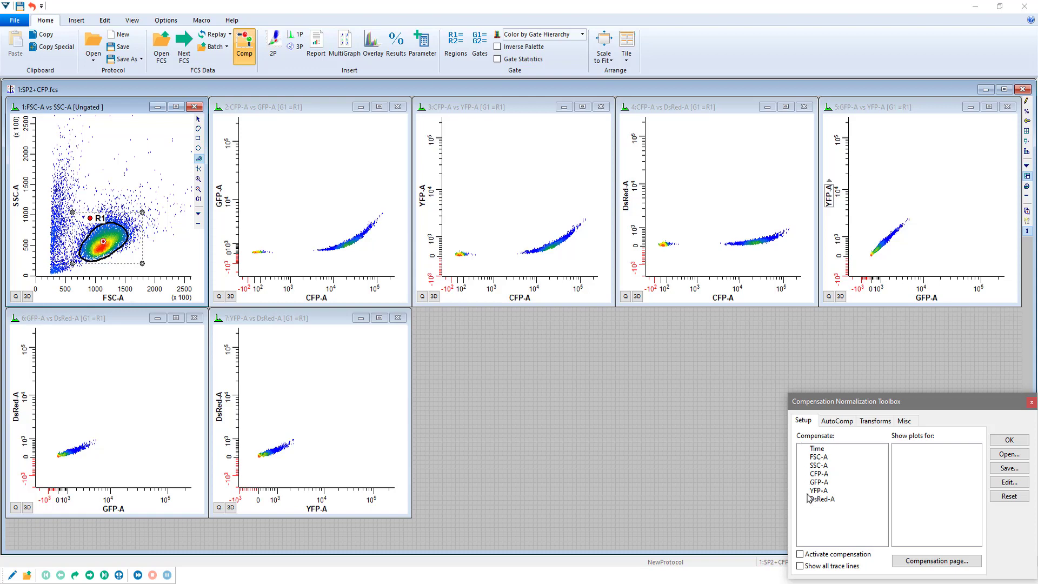
pyautogui.click(819, 475)
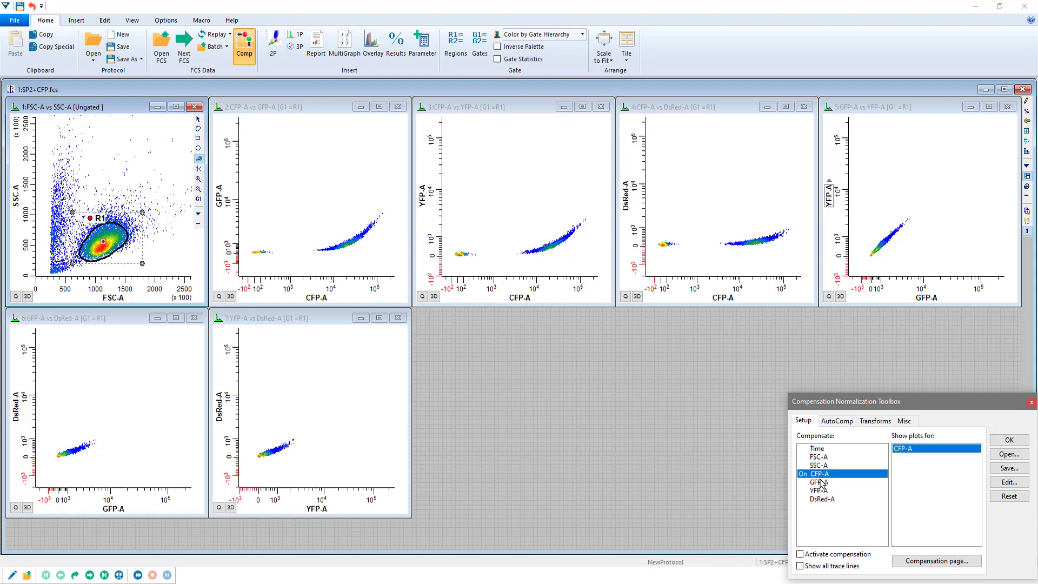
pyautogui.click(821, 482)
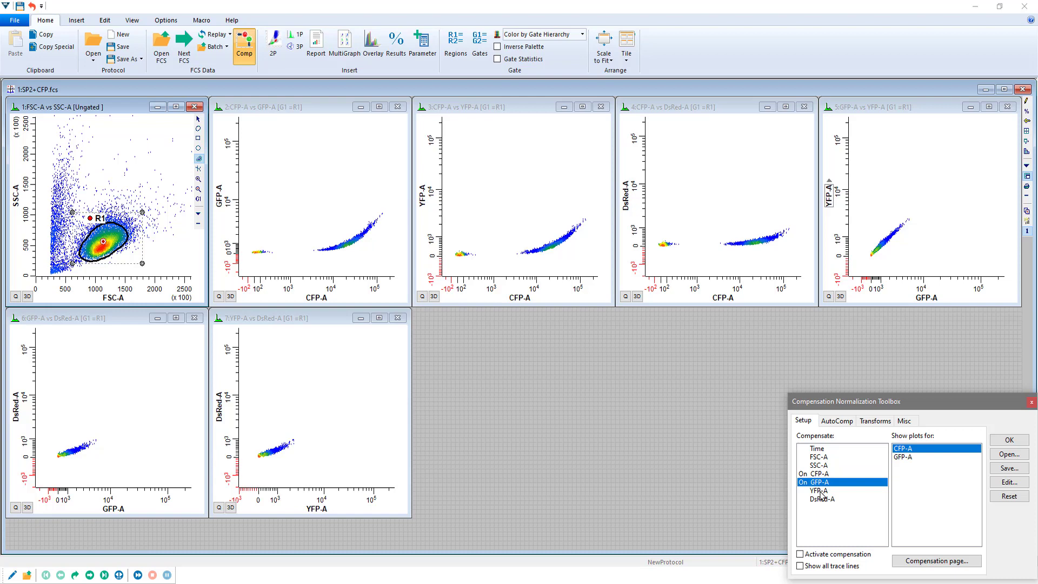
pyautogui.click(821, 492)
pyautogui.click(823, 501)
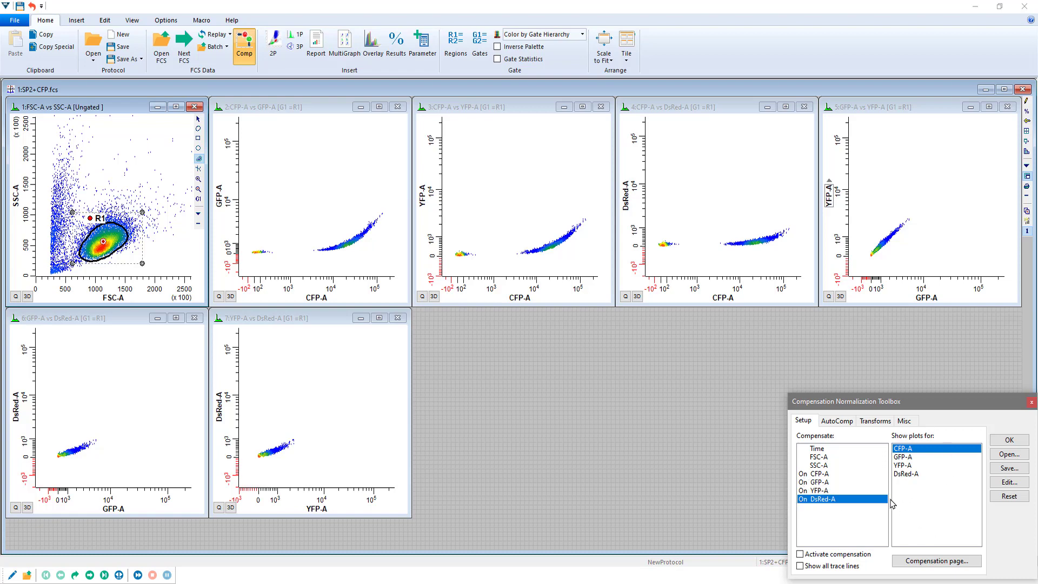
# - Create a compensation page whose plots use the gate G1 : R1
pyautogui.click(935, 564)
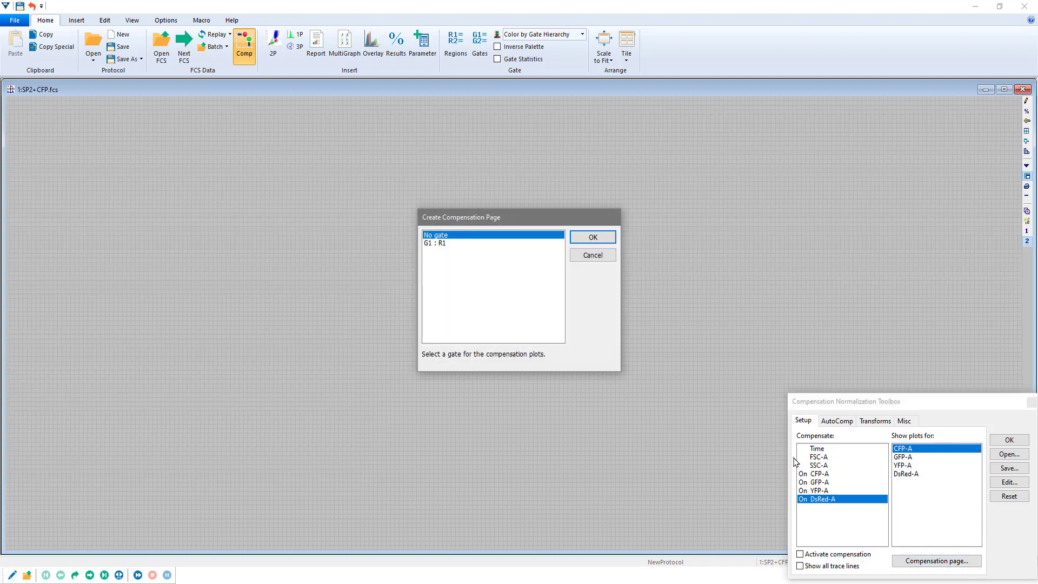
pyautogui.click(436, 245)
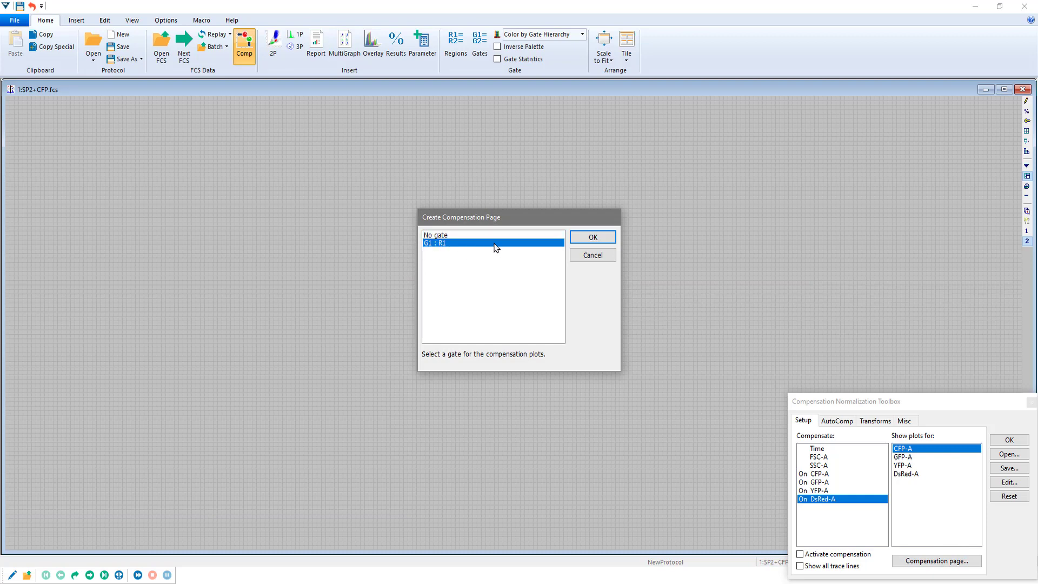
pyautogui.click(595, 240)
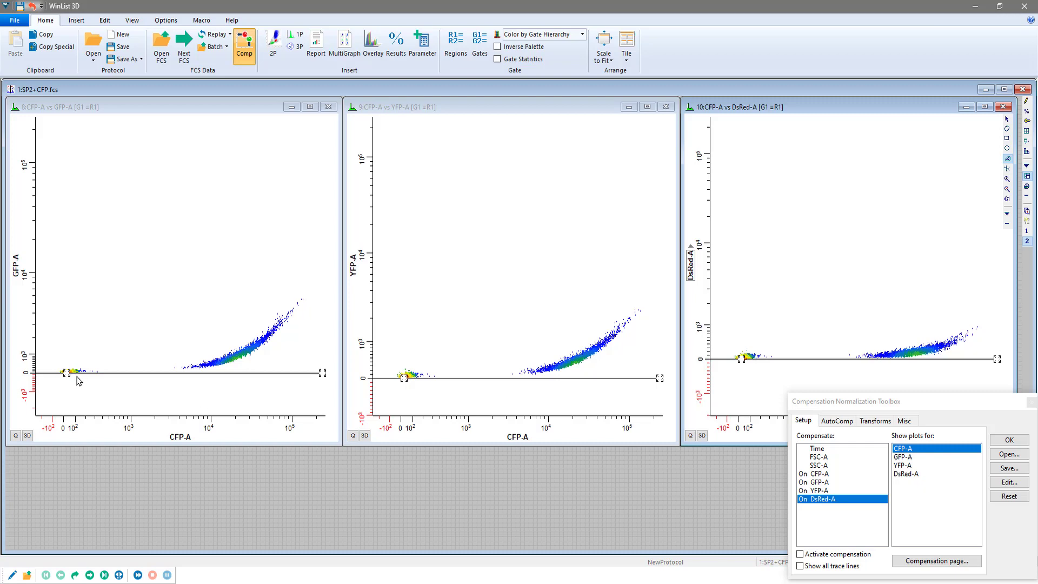
# - Adjust both ends of the trace line in the CFP-A vs GFP-A plot by hand so it follows the events
pyautogui.moveTo(66, 377)
pyautogui.mouseDown()
pyautogui.moveTo(69, 338)
pyautogui.moveTo(66, 378)
pyautogui.mouseUp()
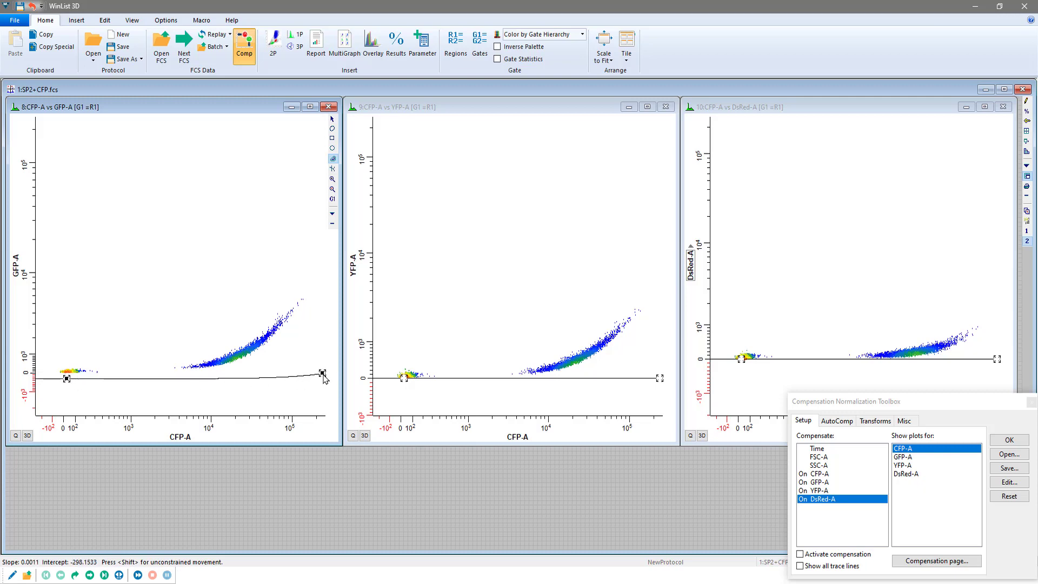
pyautogui.moveTo(322, 374)
pyautogui.mouseDown()
pyautogui.moveTo(290, 254)
pyautogui.moveTo(304, 303)
pyautogui.moveTo(296, 268)
pyautogui.mouseUp()
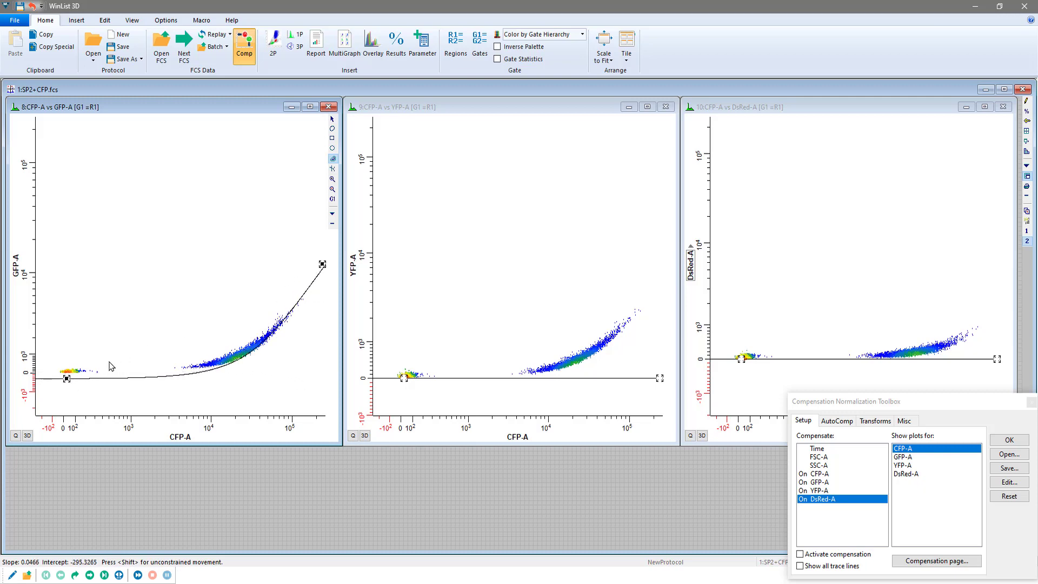
pyautogui.moveTo(66, 380); pyautogui.dragTo(66, 370)
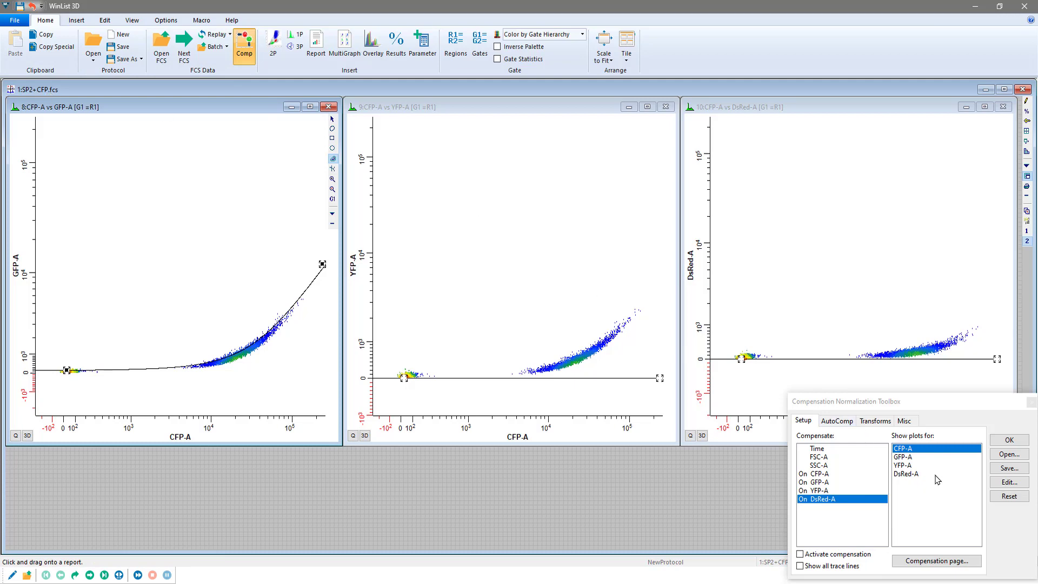
# - Recompute the compensation slopes for CFP-A automatically from SP2+CFP.fcs
pyautogui.doubleClick(913, 449)
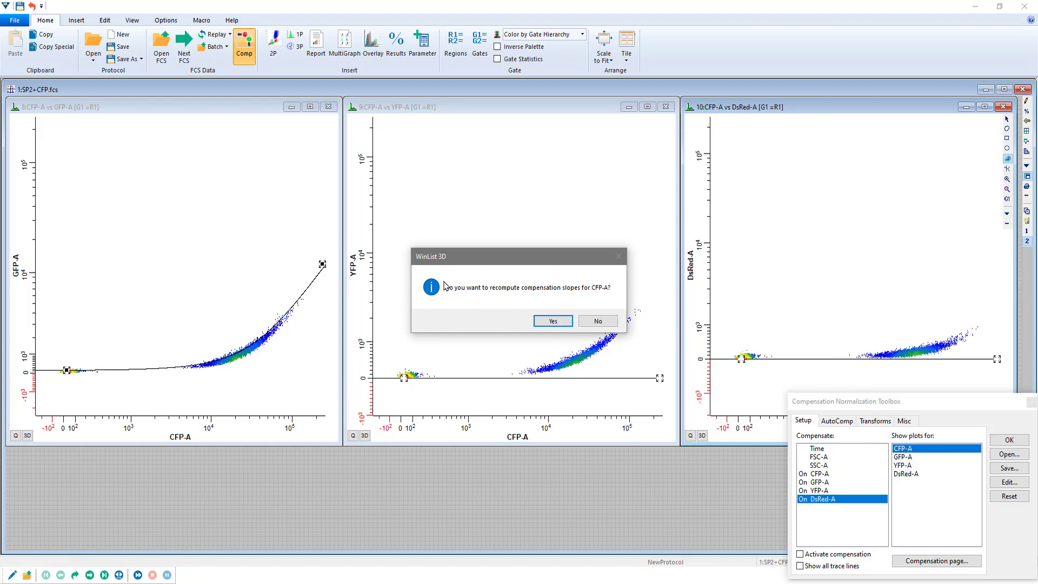
pyautogui.click(552, 322)
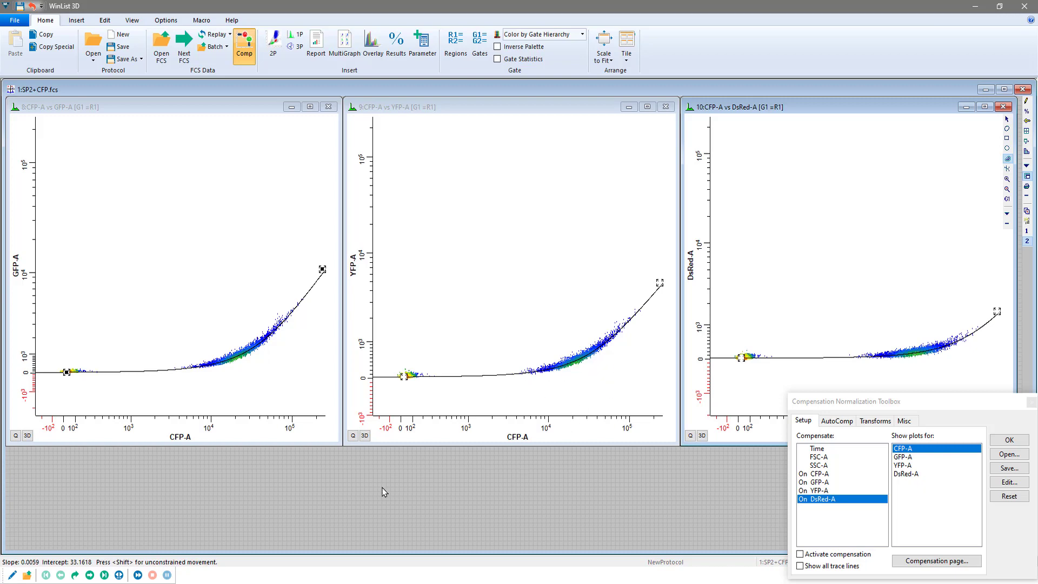
# - Compute the compensation slopes for DsRed-A from SP2+DsRed.fcs and for GFP-A from SP2+GFP.fcs
pyautogui.click(90, 576)
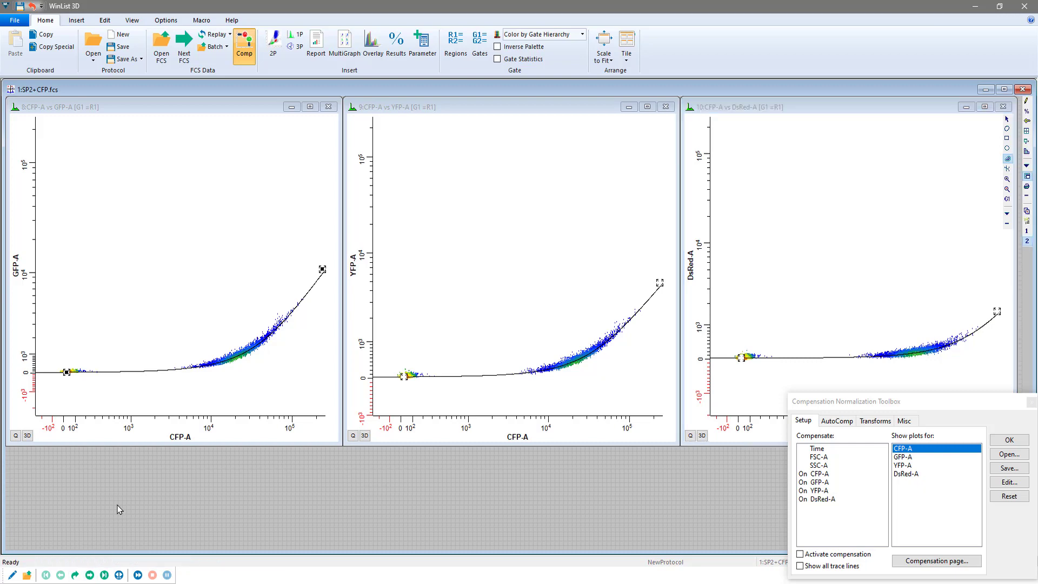
pyautogui.click(90, 576)
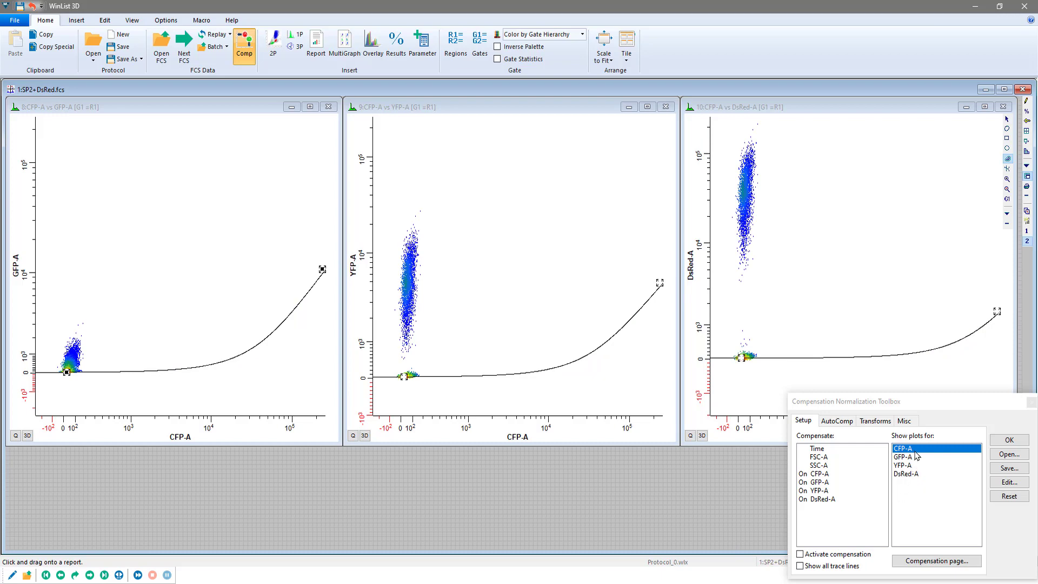
pyautogui.click(905, 476)
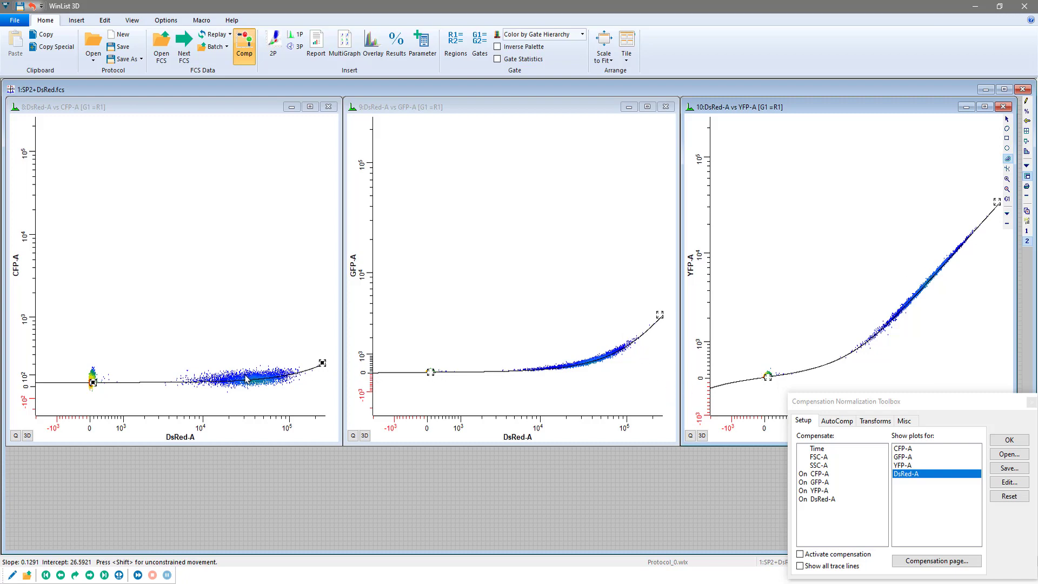
pyautogui.click(91, 575)
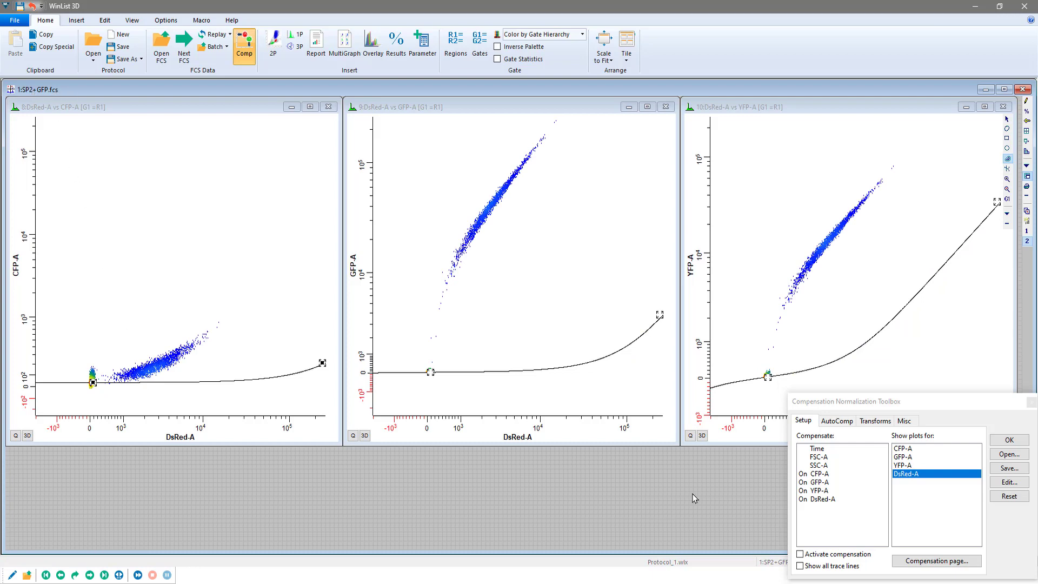
pyautogui.click(902, 457)
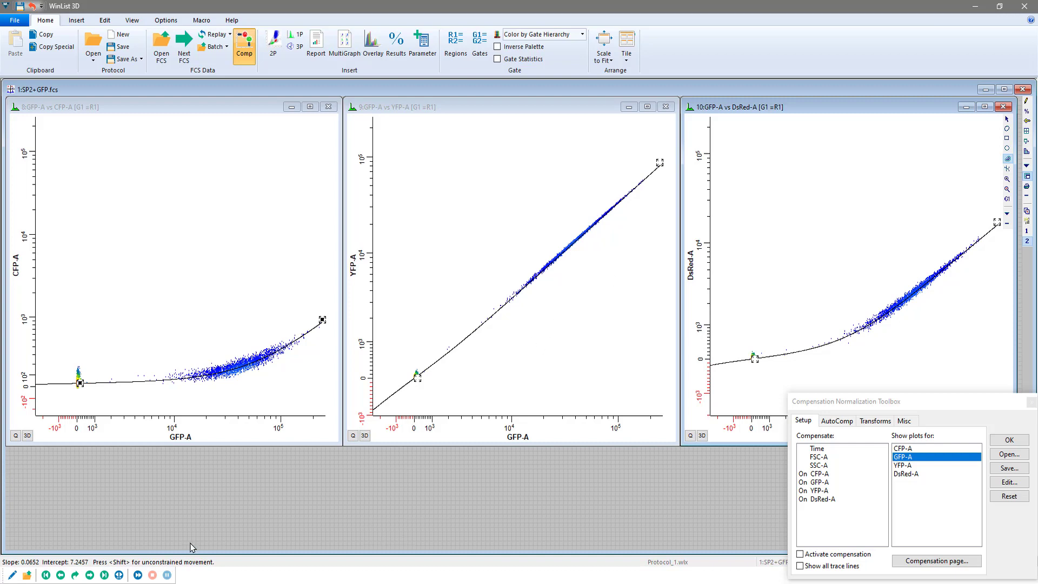
# - Compute the compensation slopes for YFP-A from SP2+YFP.fcs and inspect the trace line's slope and intercept in the YFP-A vs GFP-A plot
pyautogui.click(90, 575)
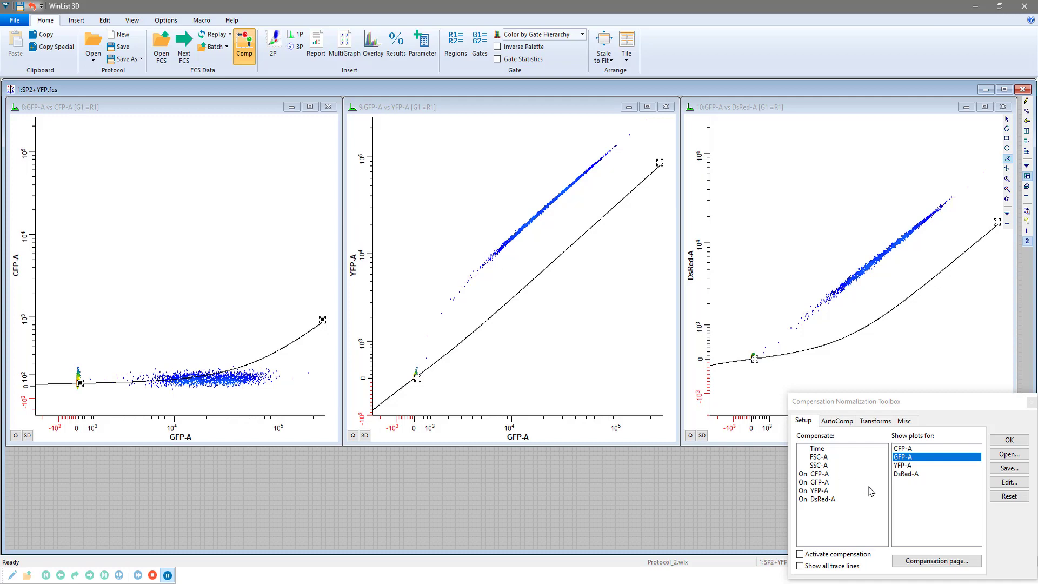
pyautogui.click(909, 466)
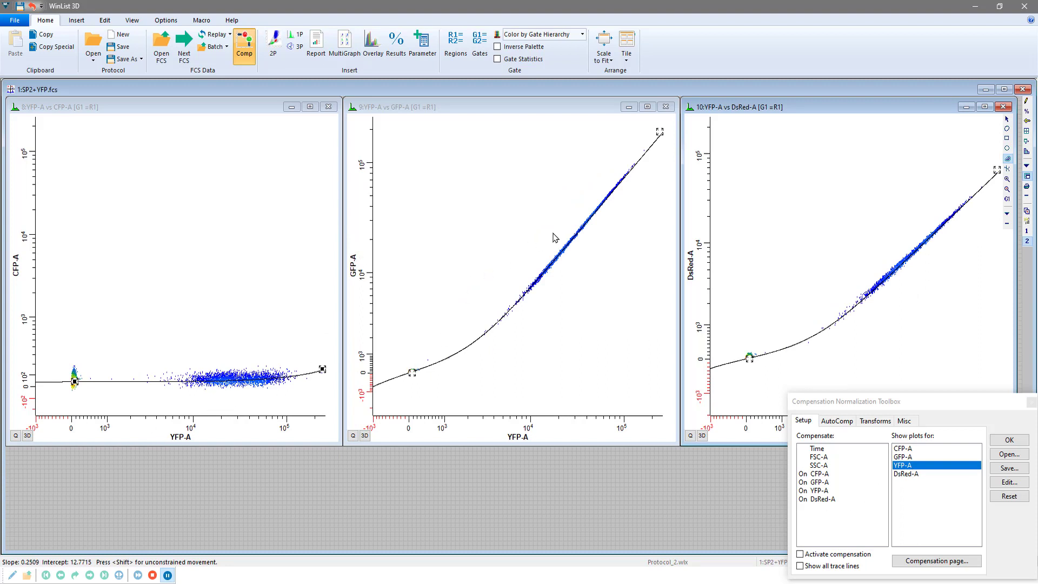
pyautogui.doubleClick(660, 134)
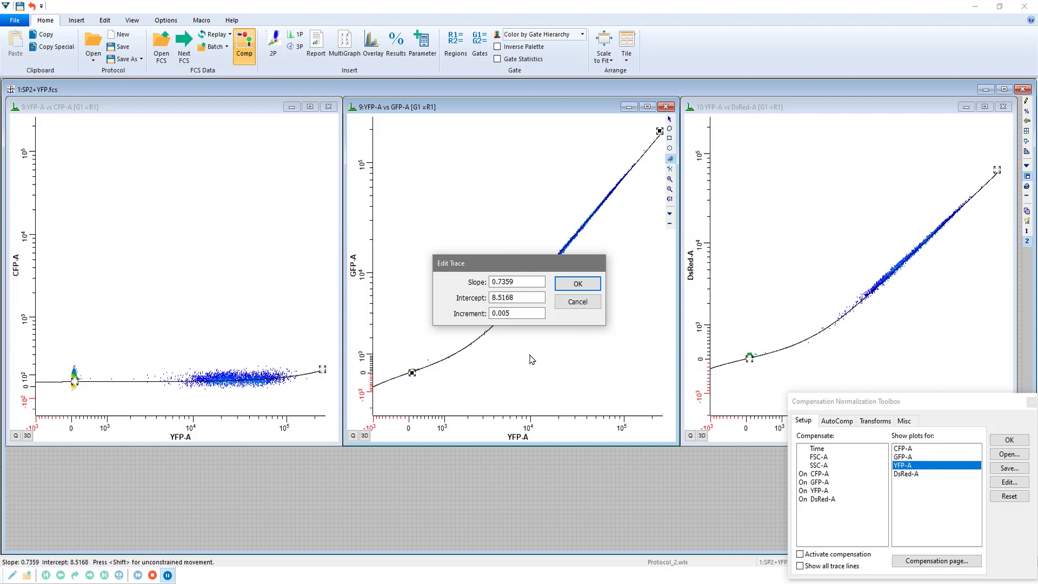
pyautogui.click(578, 284)
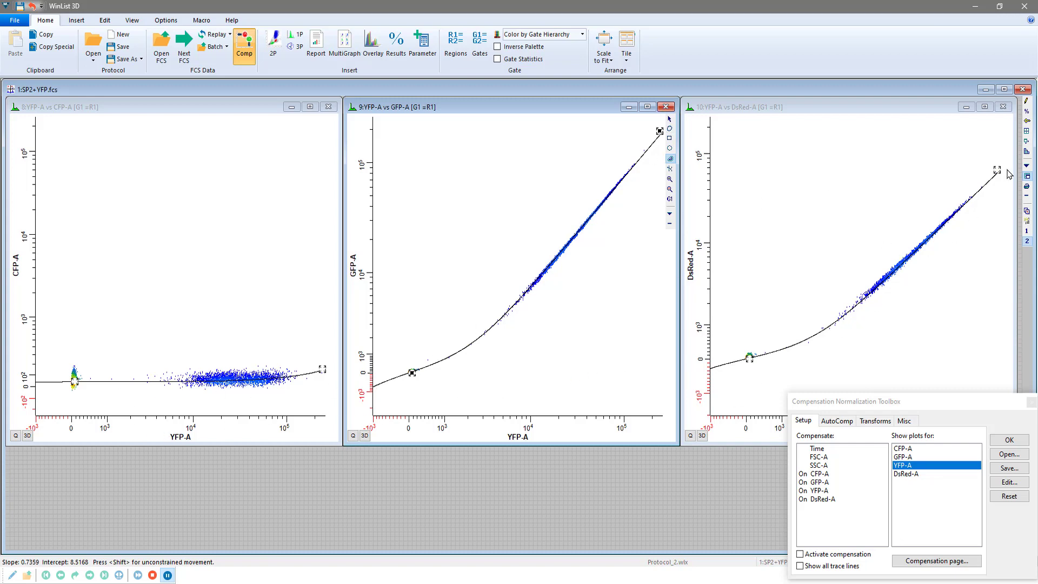
# - Activate compensation for the SP2+YFP.fcs data and continue the paused file processing
pyautogui.click(801, 555)
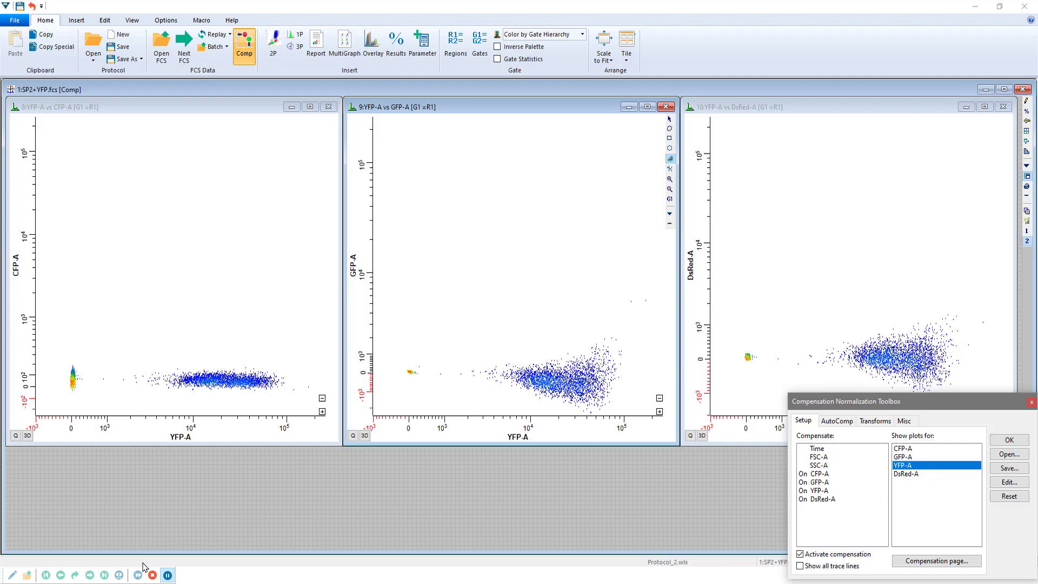
pyautogui.click(169, 575)
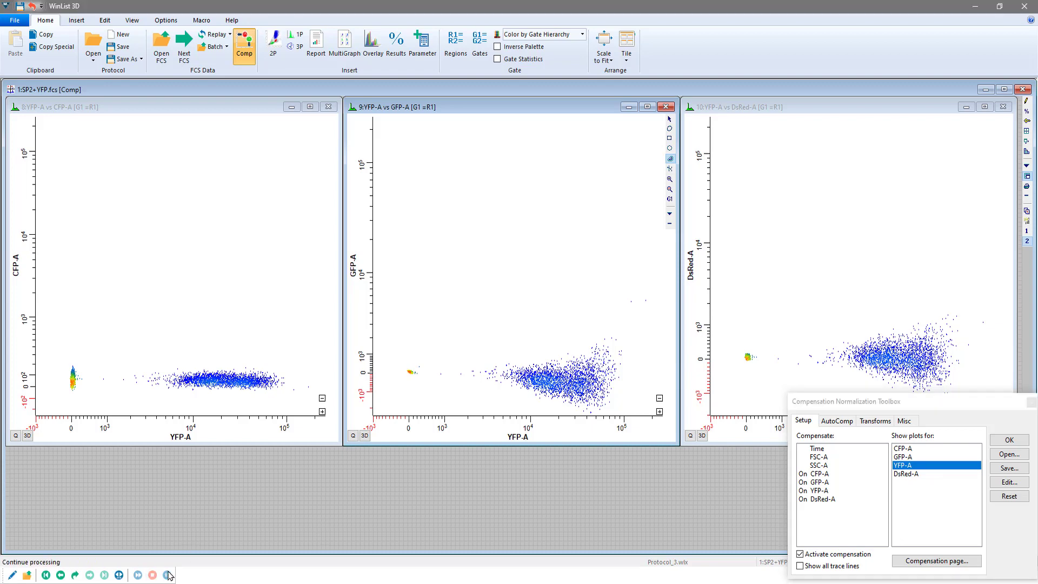
# - Review the compensated controls SP2+GFP.fcs, SP2+DsRed.fcs and SP2+CFP.fcs, showing the plots for GFP-A, DsRed-A and CFP-A respectively
pyautogui.click(61, 576)
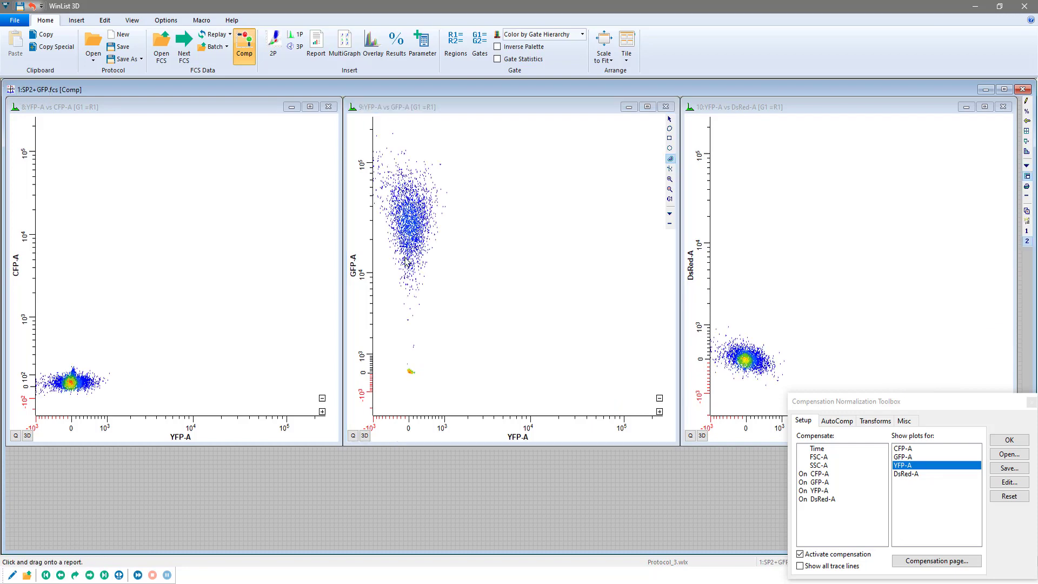
pyautogui.click(903, 459)
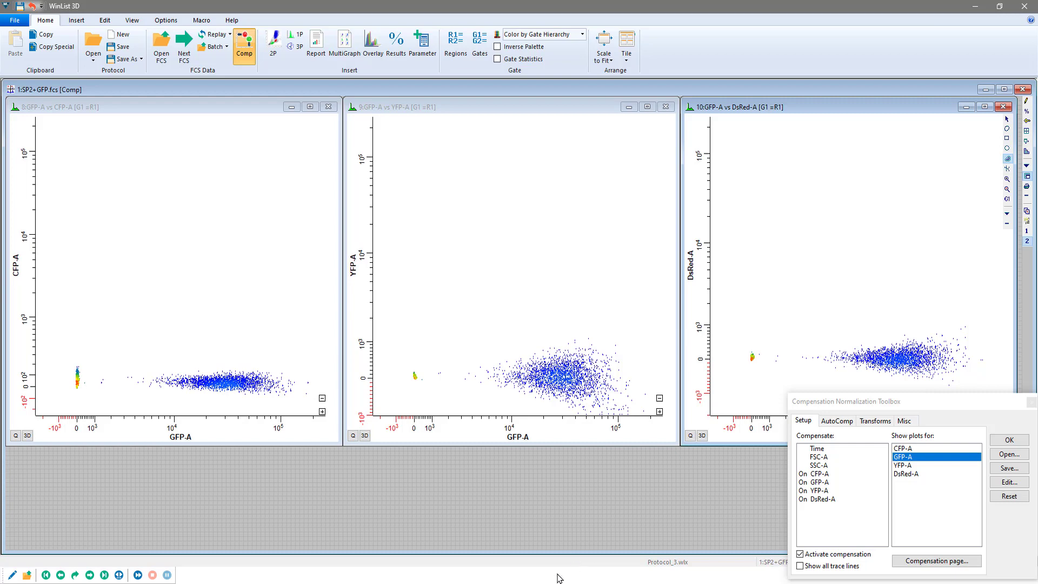
pyautogui.click(60, 576)
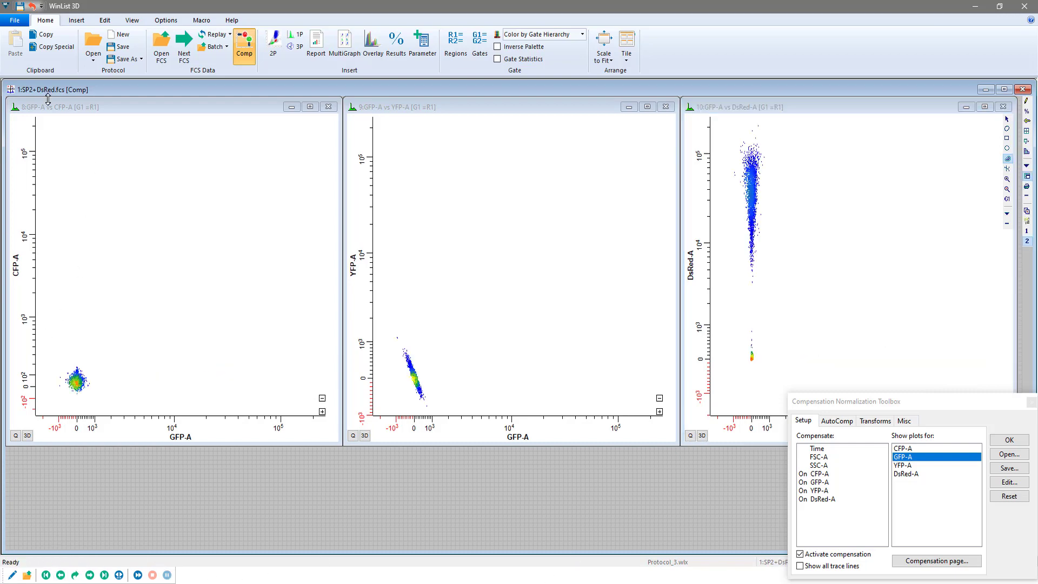
pyautogui.click(913, 475)
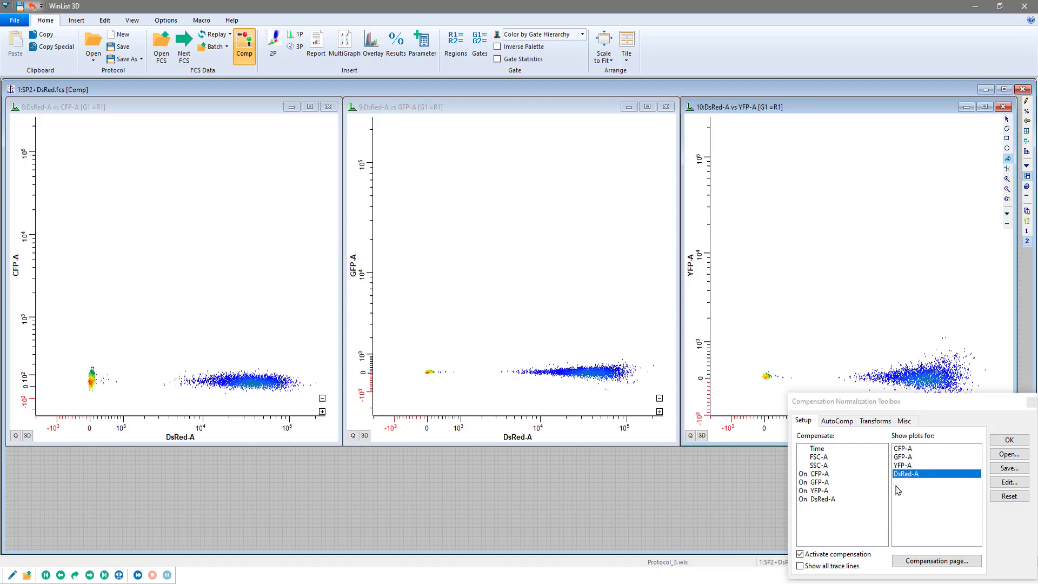
pyautogui.click(60, 576)
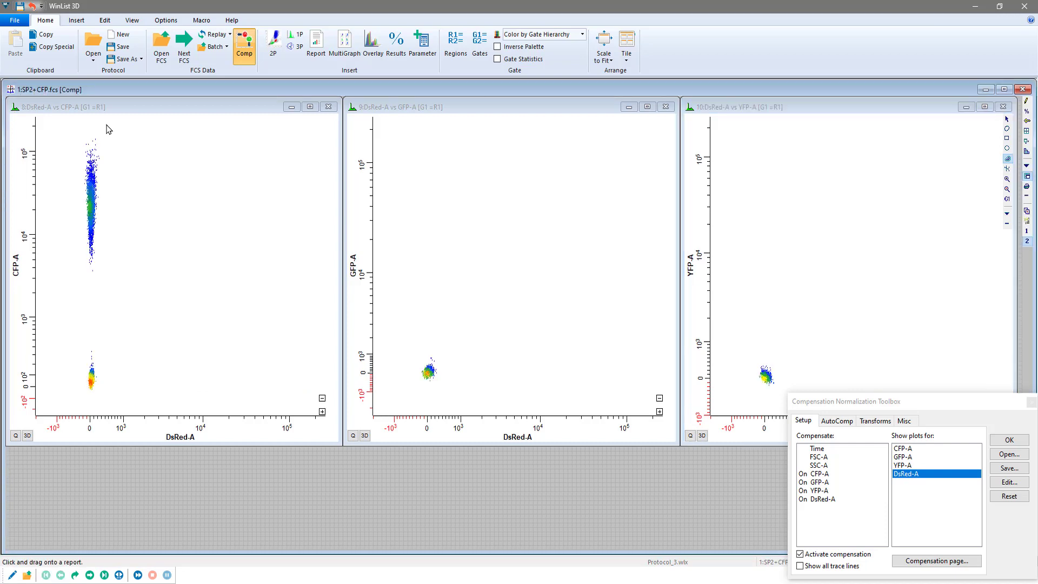
pyautogui.click(906, 450)
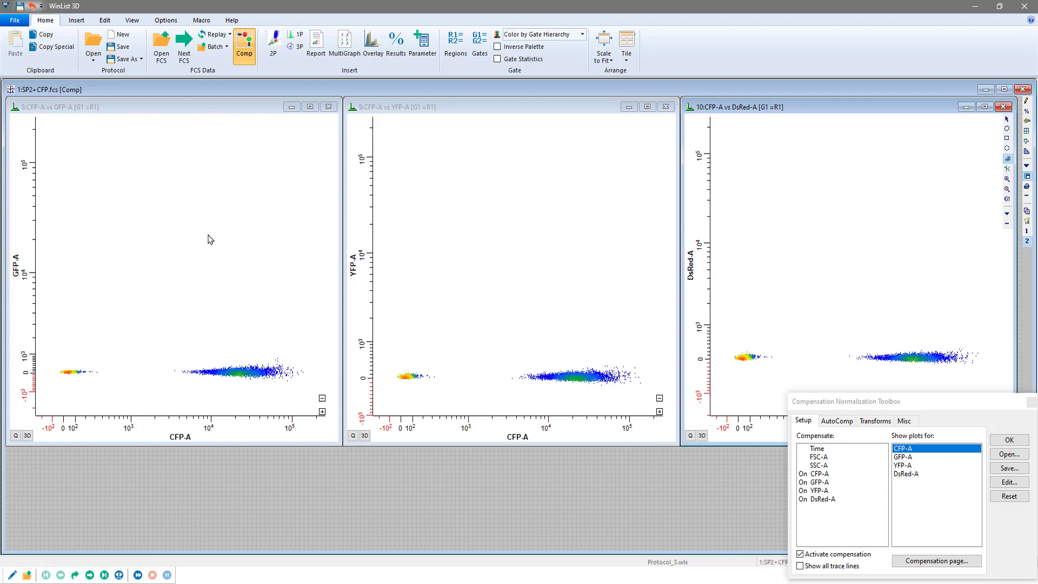
# - Load the mixed sample Mix all.fcs with compensation applied and display it in the gated plots on page 1
pyautogui.click(184, 46)
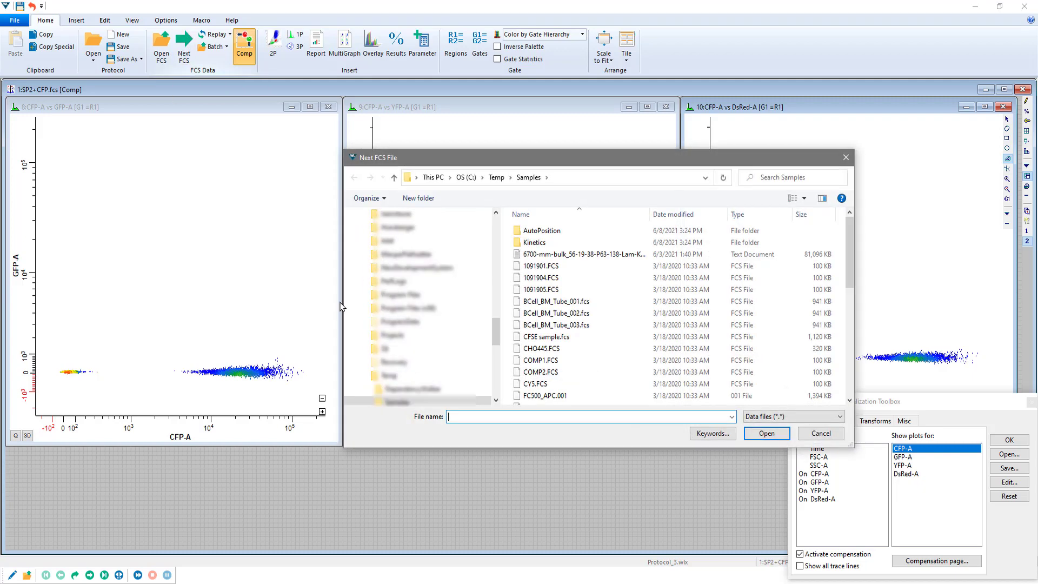
pyautogui.scroll(-4, 569, 316)
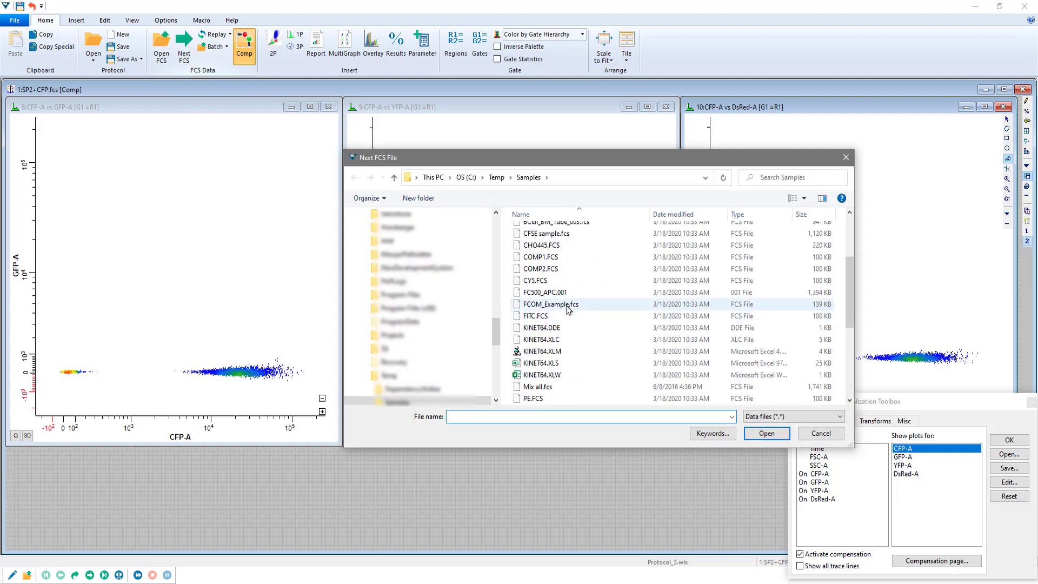
pyautogui.click(538, 318)
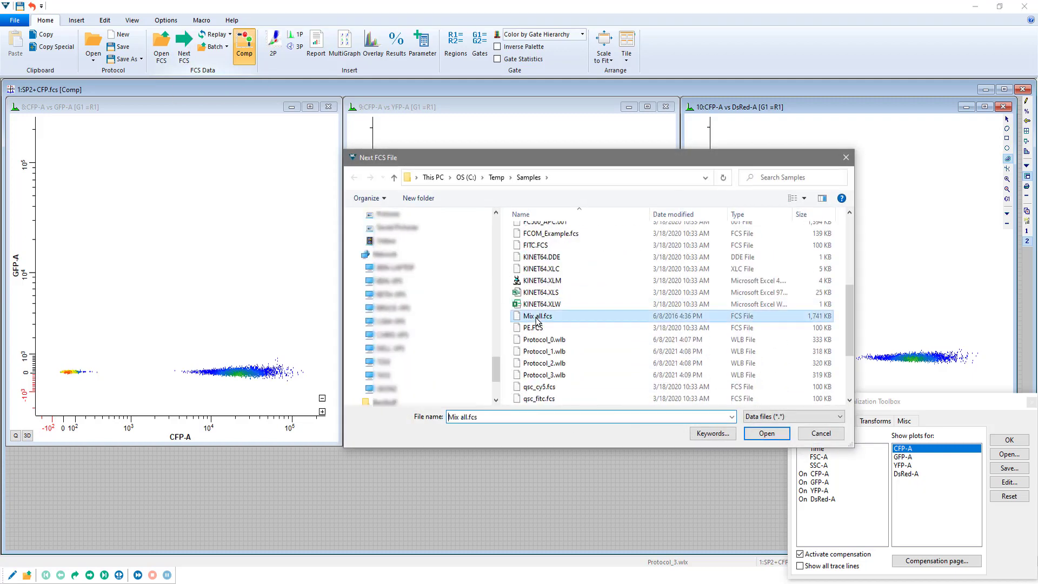
pyautogui.click(766, 434)
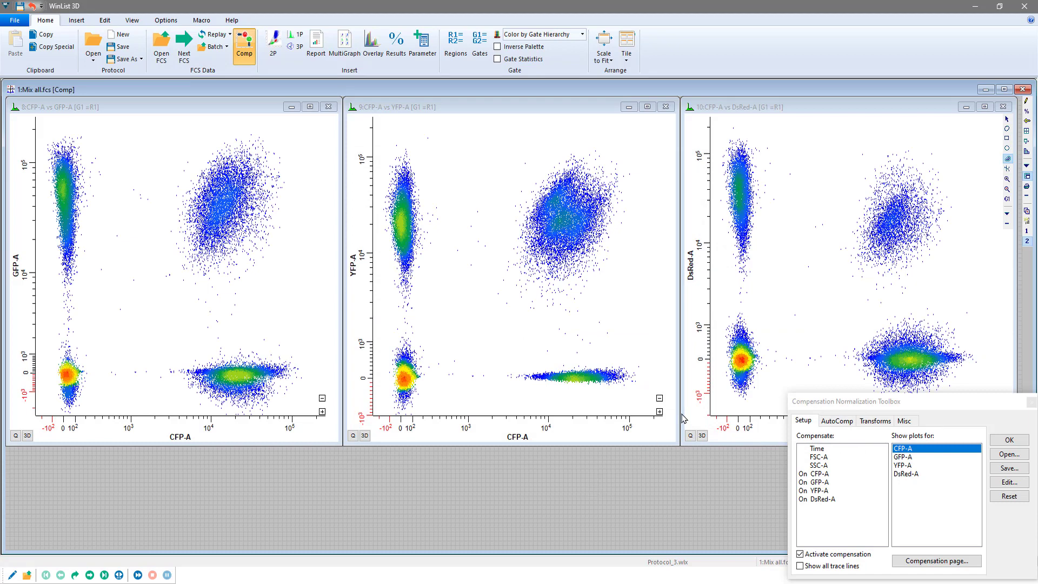
pyautogui.click(1027, 233)
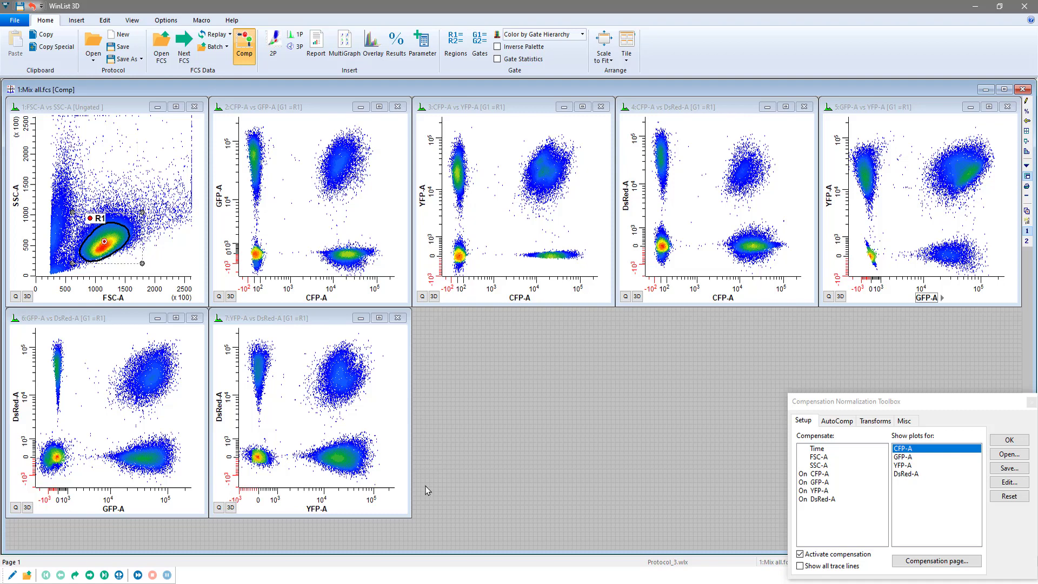